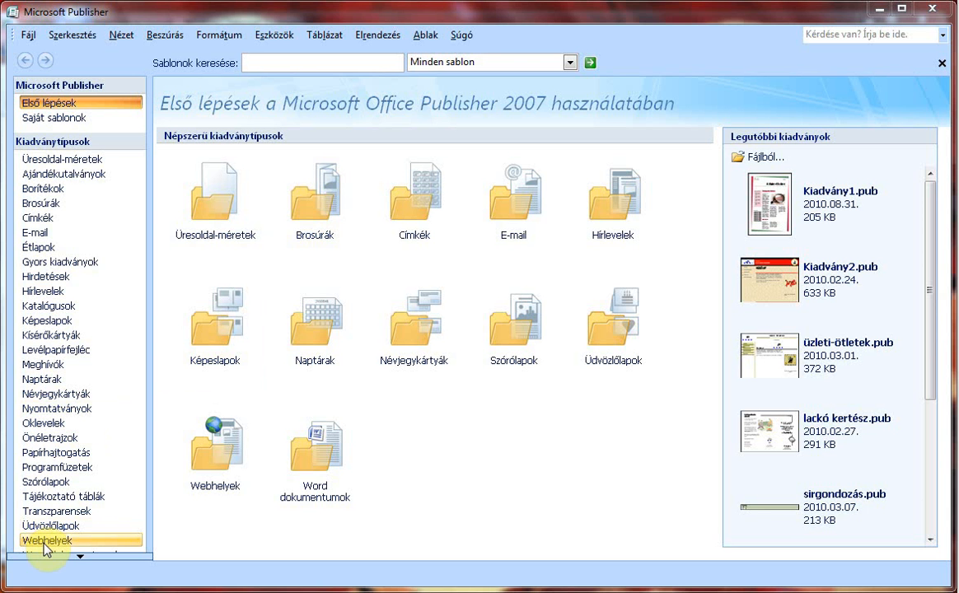
# Step: Choose the Hullámok design from the Webhelyek publication type's classic templates
pyautogui.click(45, 542)
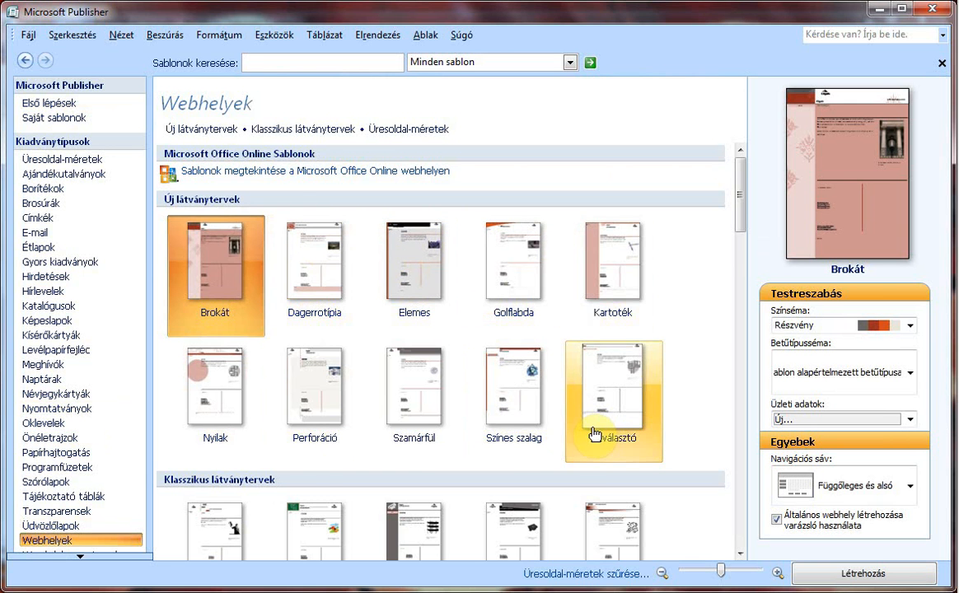
pyautogui.scroll(-3, 593, 434)
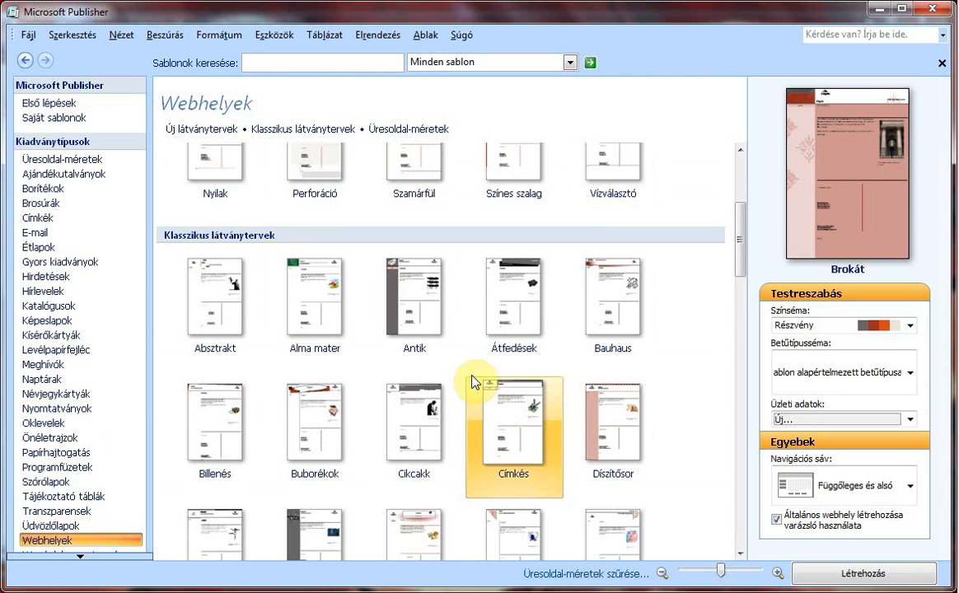
pyautogui.scroll(-3, 476, 383)
pyautogui.scroll(-2, 418, 401)
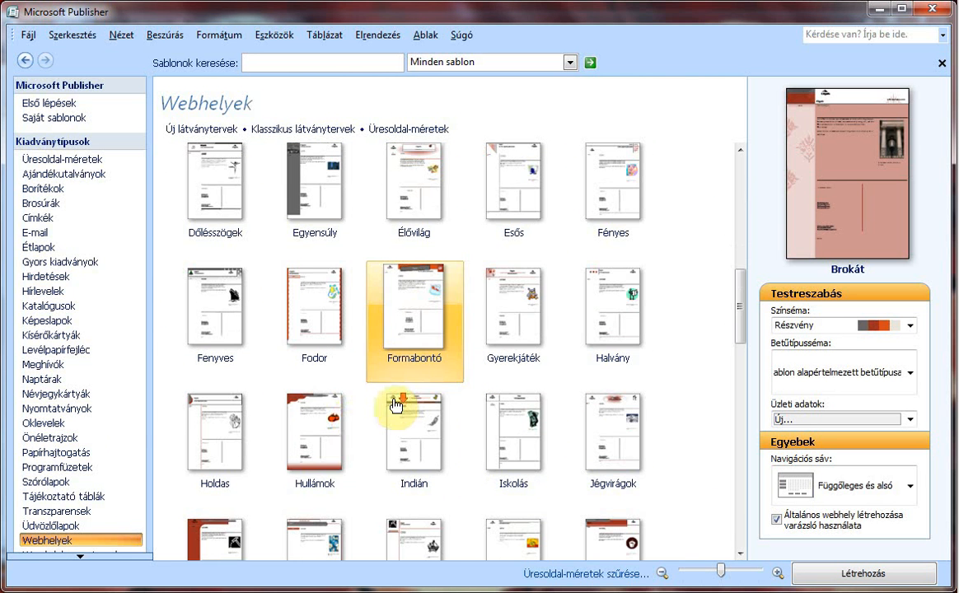
pyautogui.click(319, 424)
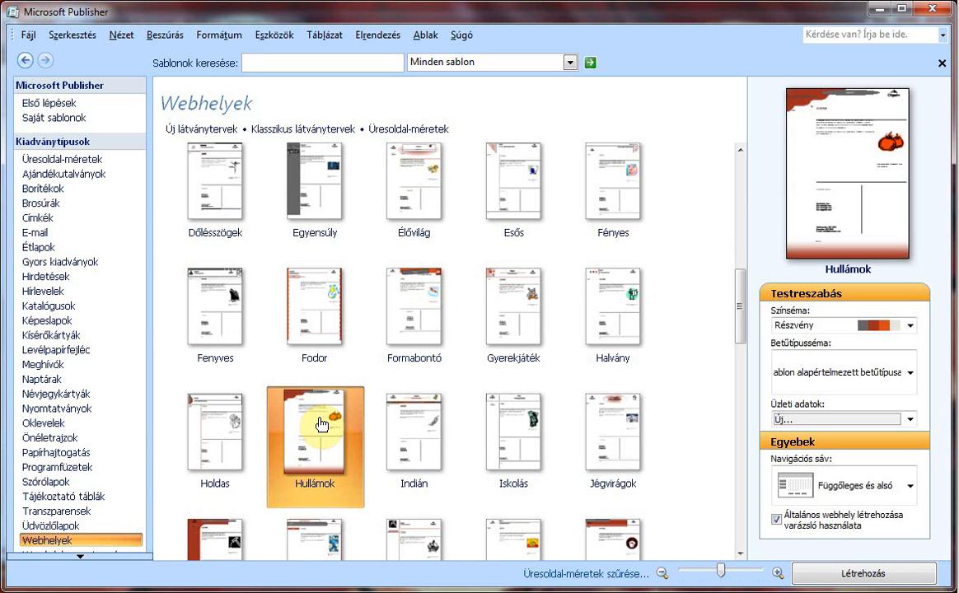
# Step: Apply the Szerecsendió colour scheme and the Klasszikus (Gill Sans MT) font scheme to the website template
pyautogui.click(911, 328)
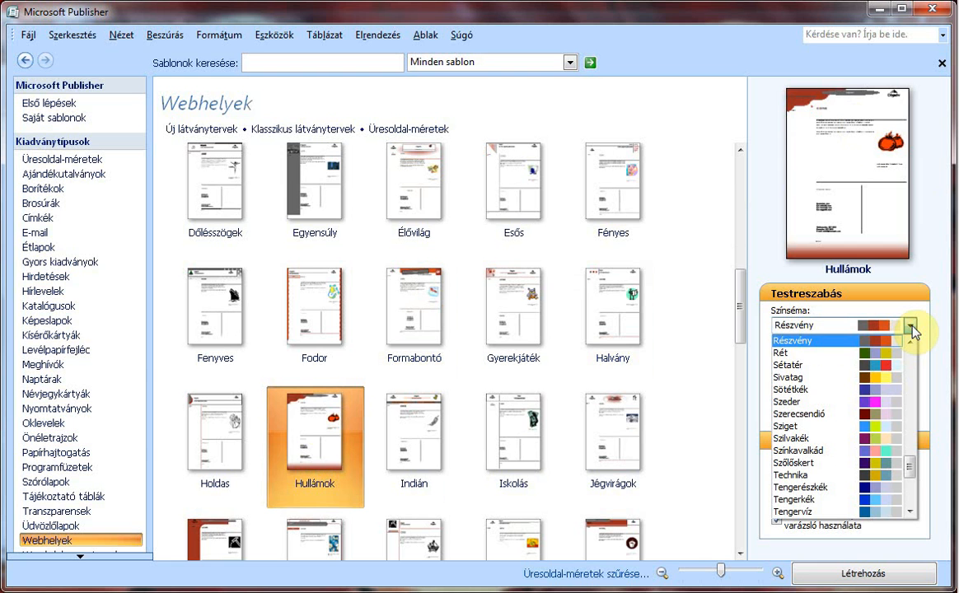
pyautogui.click(890, 414)
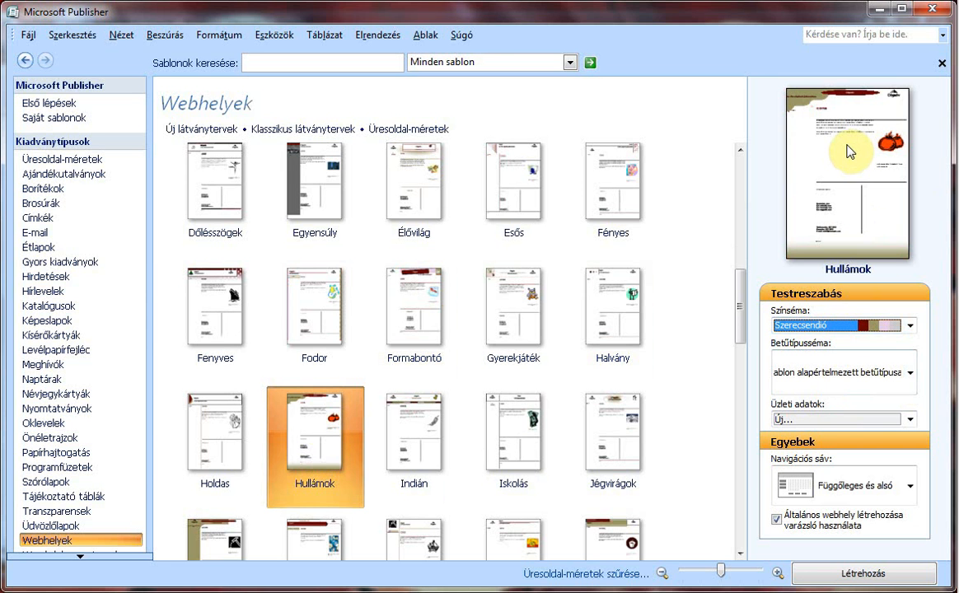
pyautogui.click(912, 373)
pyautogui.scroll(-3, 852, 362)
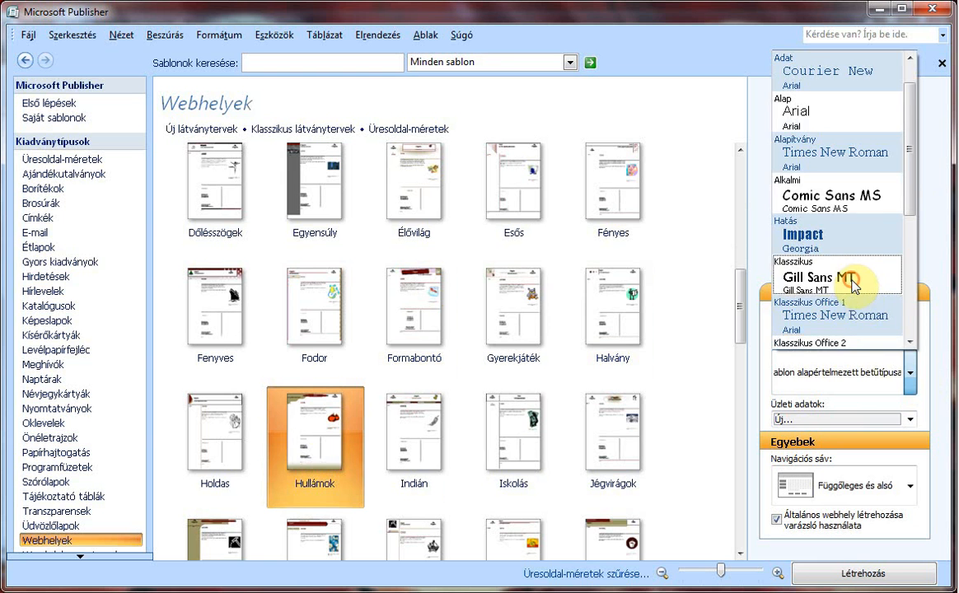
pyautogui.click(851, 277)
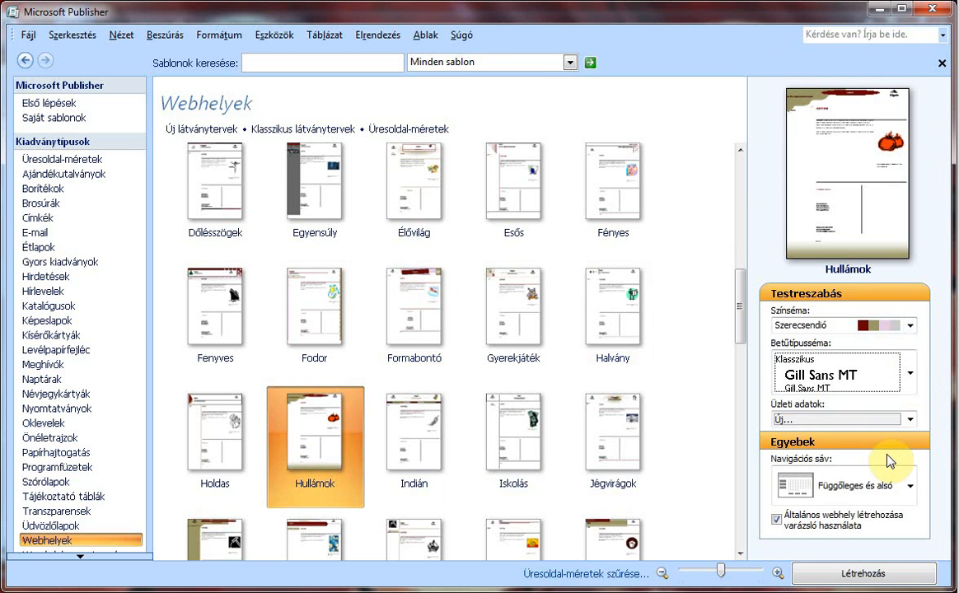
# Step: Set the website's navigation bar to Csak függőleges
pyautogui.click(911, 487)
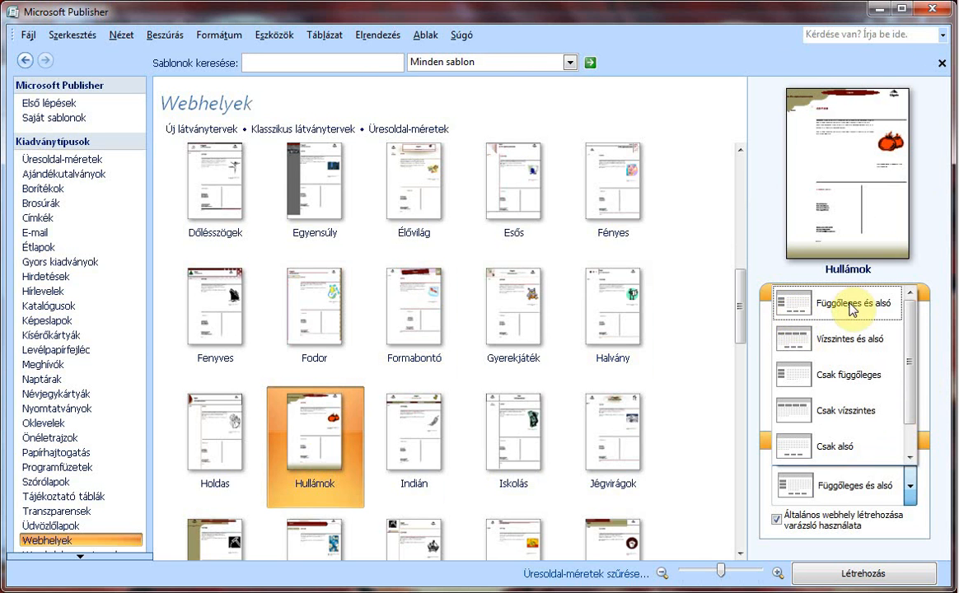
pyautogui.moveTo(909, 366)
pyautogui.mouseDown()
pyautogui.moveTo(921, 443)
pyautogui.moveTo(907, 352)
pyautogui.mouseUp()
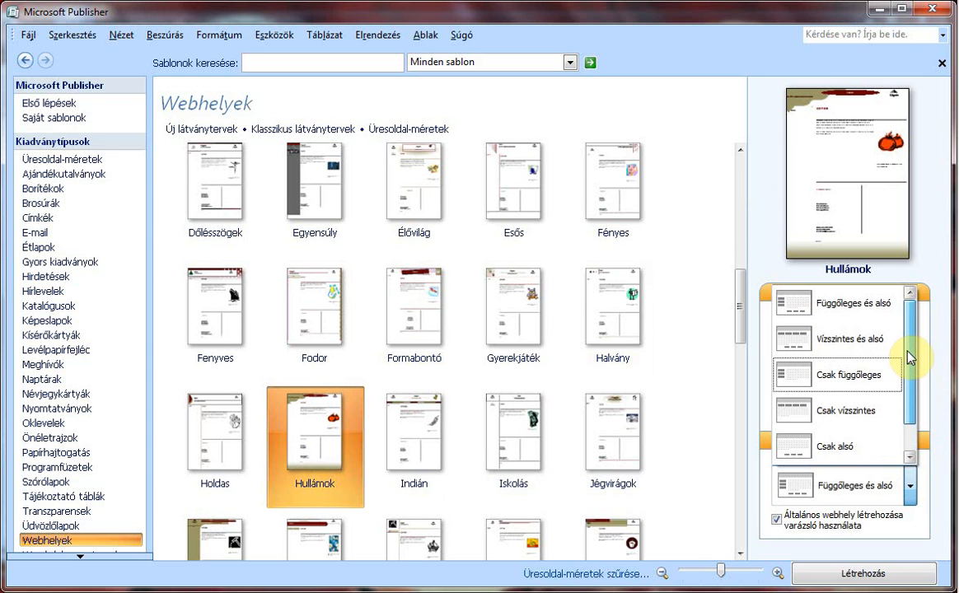
pyautogui.click(857, 377)
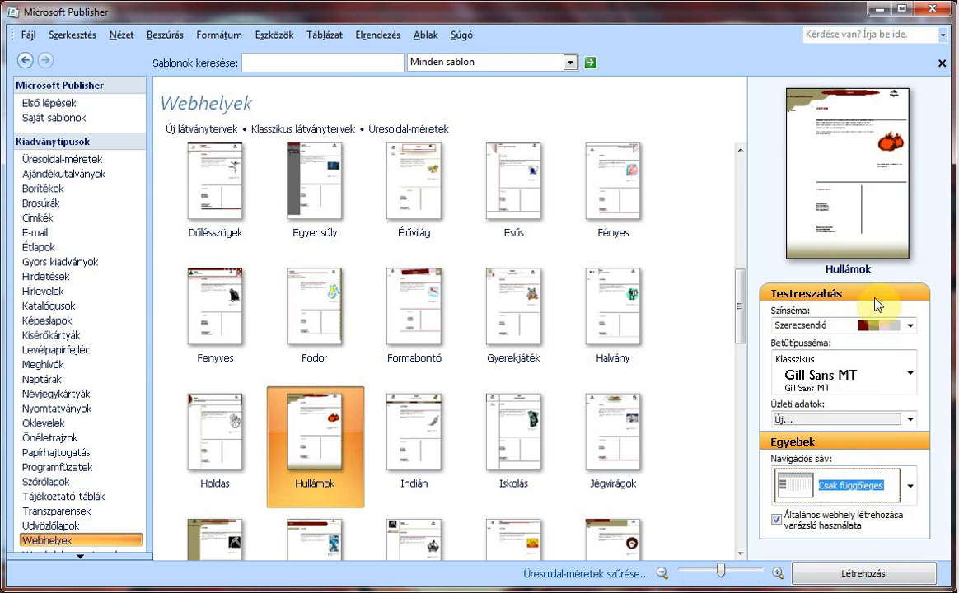
# Step: Create the website with Ügyfelek értesítése a vállalatról as its only purpose
pyautogui.click(865, 574)
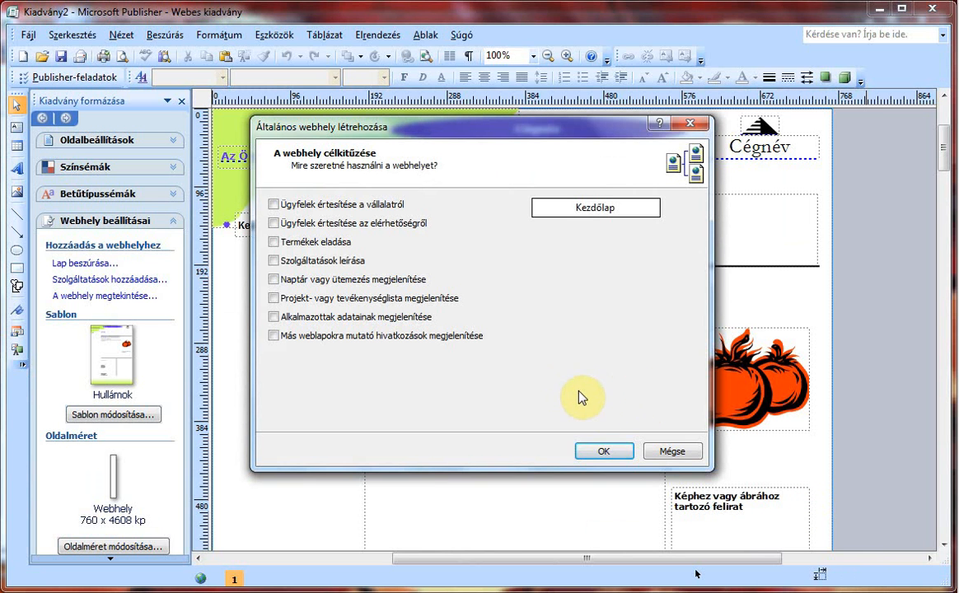
pyautogui.click(276, 206)
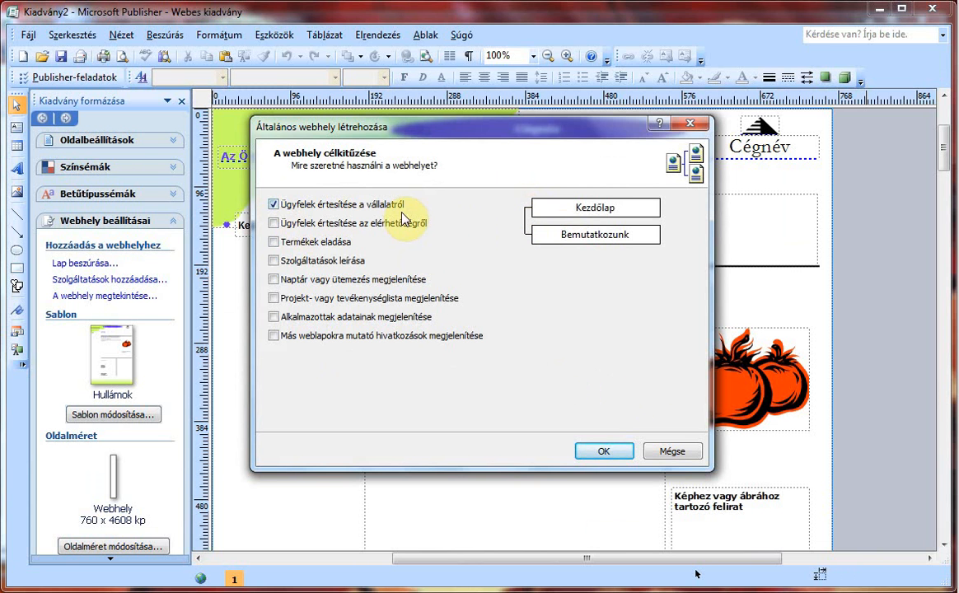
pyautogui.click(604, 453)
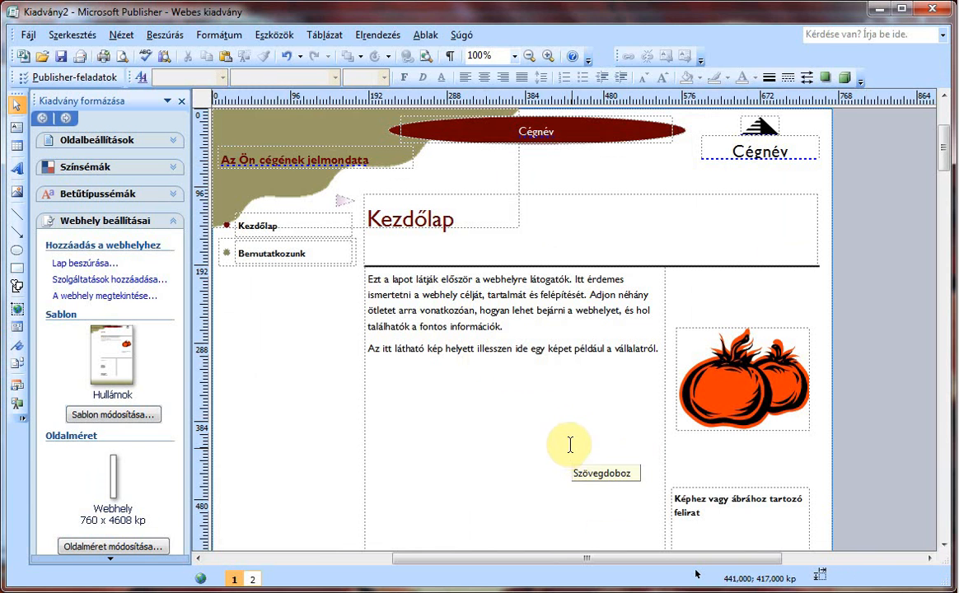
# Step: Delete the tomato picture and its caption text box from the Kezdőlap page
pyautogui.click(718, 375)
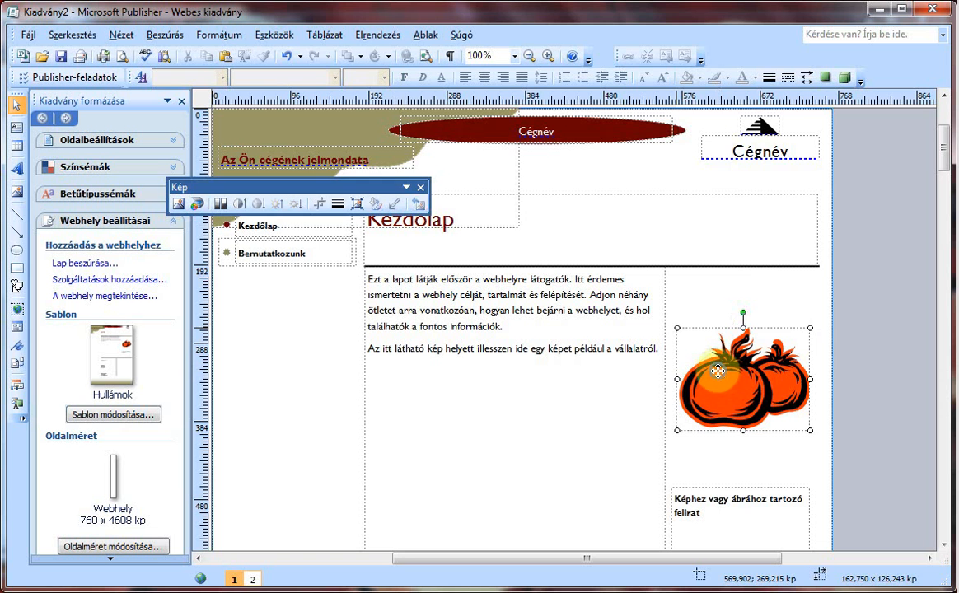
pyautogui.rightClick(719, 375)
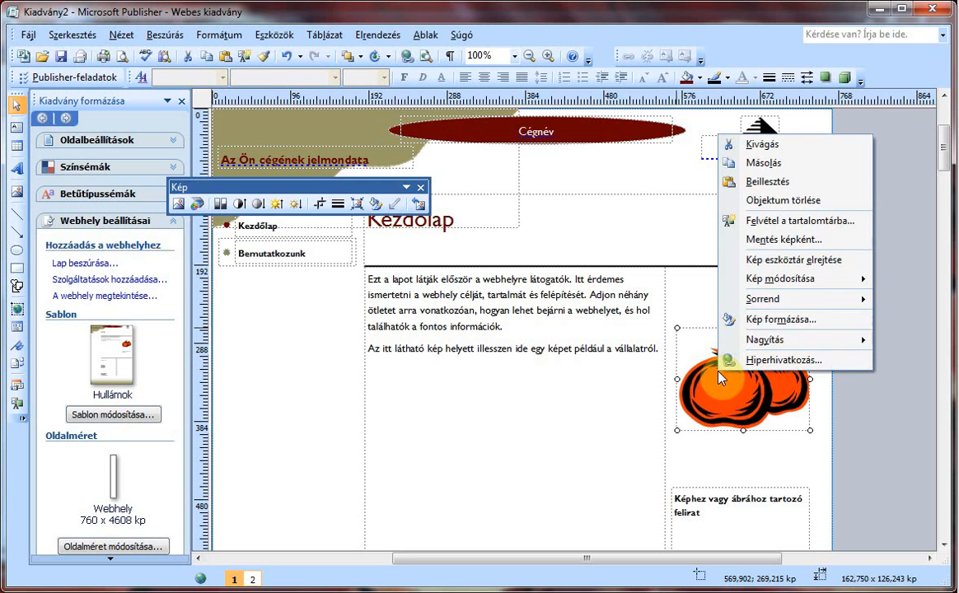
pyautogui.click(775, 201)
pyautogui.scroll(-3, 749, 367)
pyautogui.rightClick(705, 471)
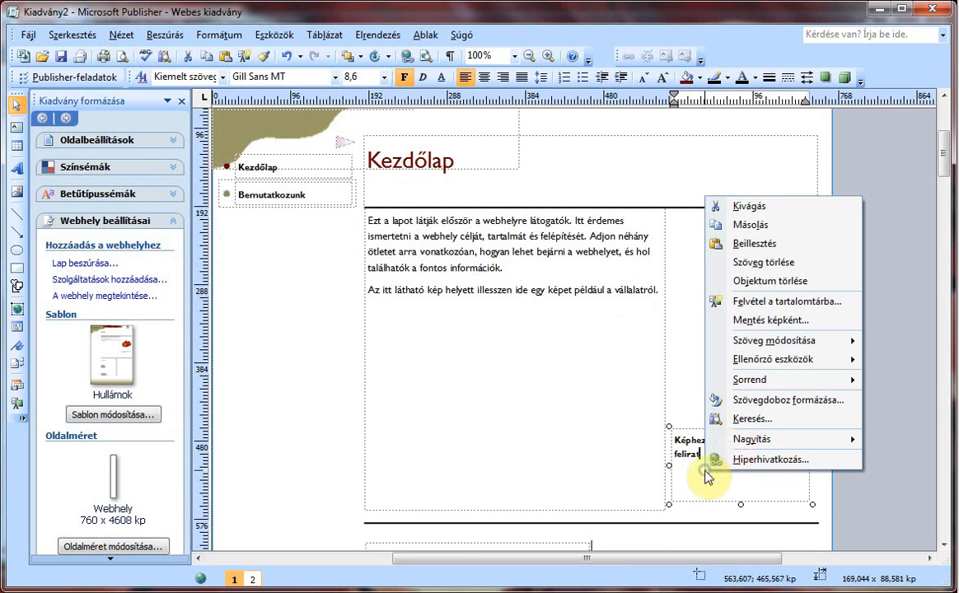
pyautogui.click(768, 284)
# Step: Delete the address box, the phone, fax and e-mail box, and the Elérhetőségünk heading from the home page
pyautogui.scroll(-4, 594, 383)
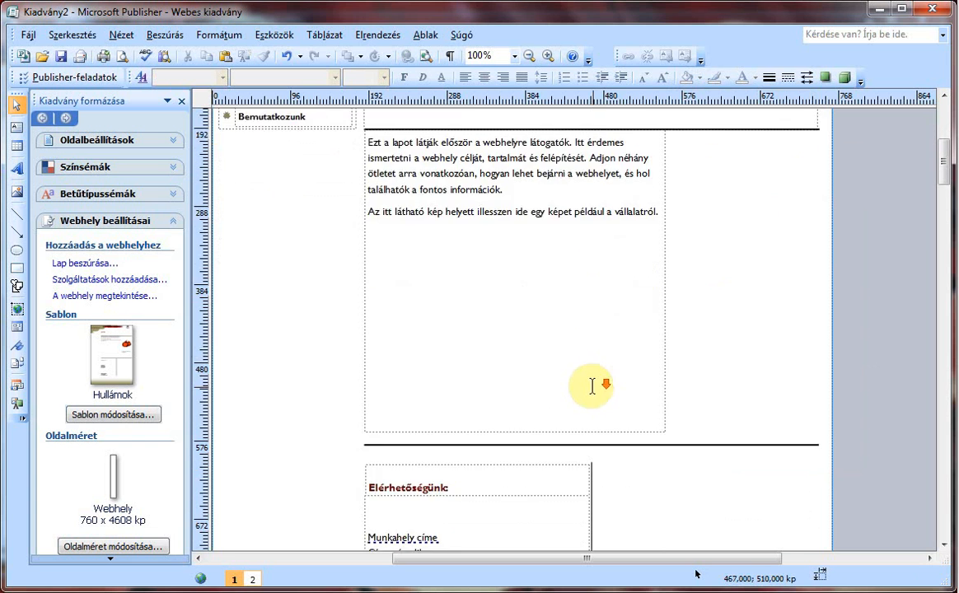
pyautogui.rightClick(478, 421)
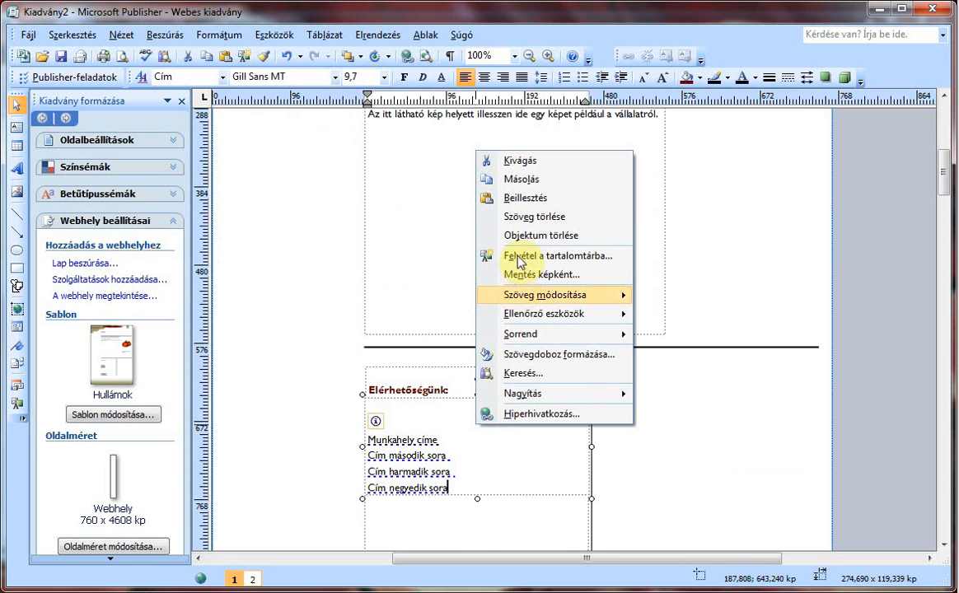
pyautogui.click(471, 236)
pyautogui.scroll(-2, 517, 247)
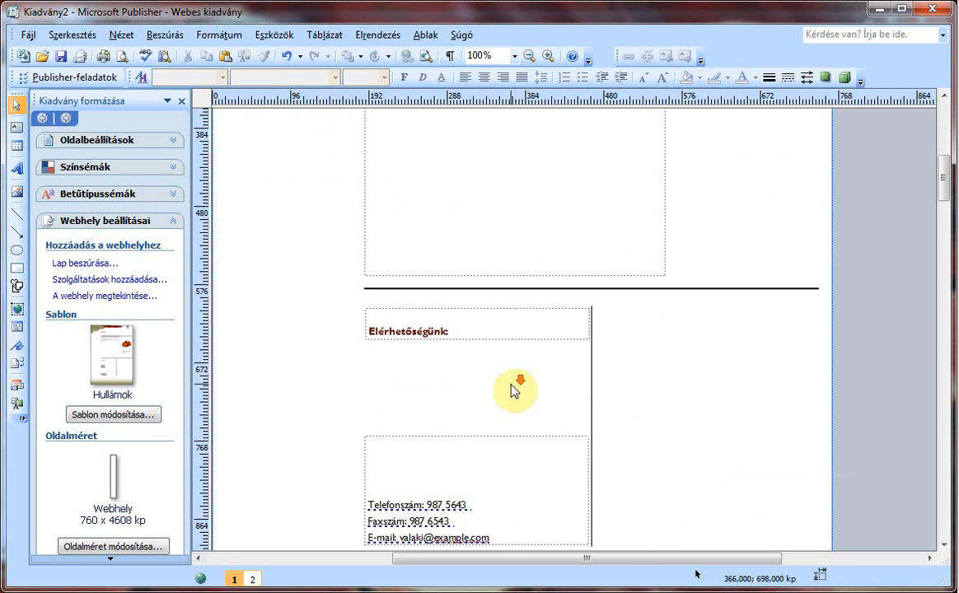
pyautogui.rightClick(448, 492)
pyautogui.click(487, 304)
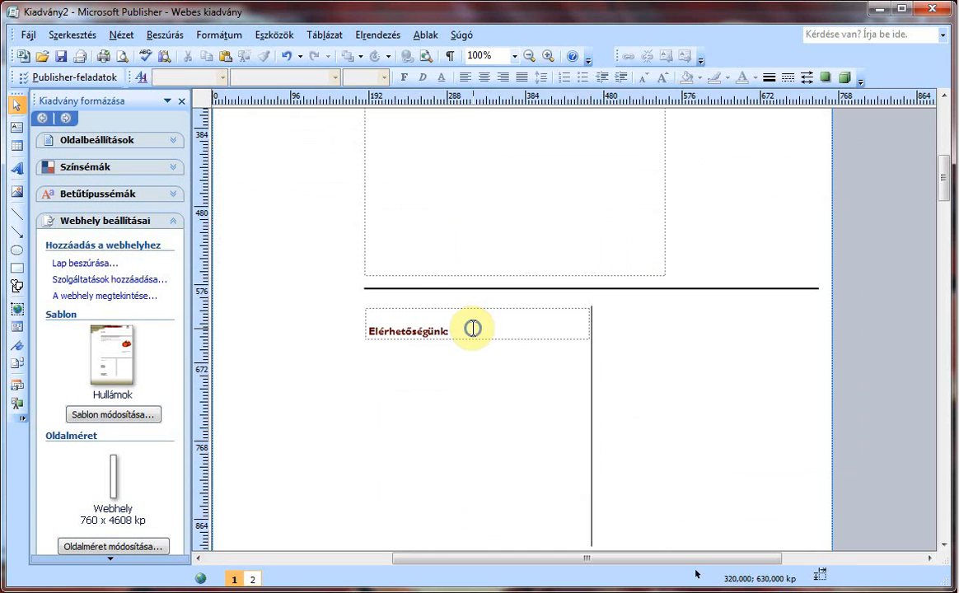
pyautogui.rightClick(473, 328)
pyautogui.click(525, 147)
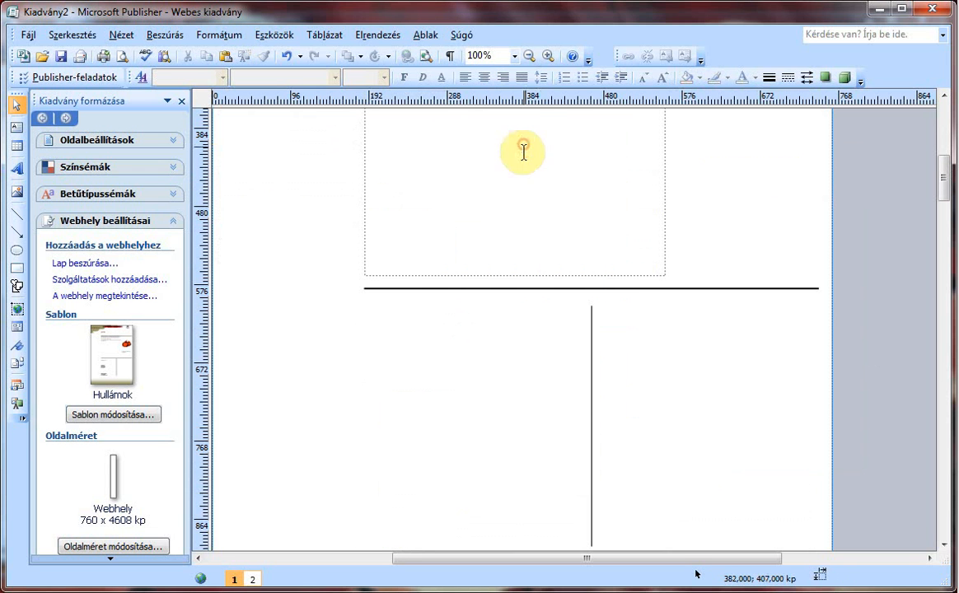
# Step: Try to shorten the home page's introductory text box by raising its lower edge
pyautogui.scroll(2, 540, 275)
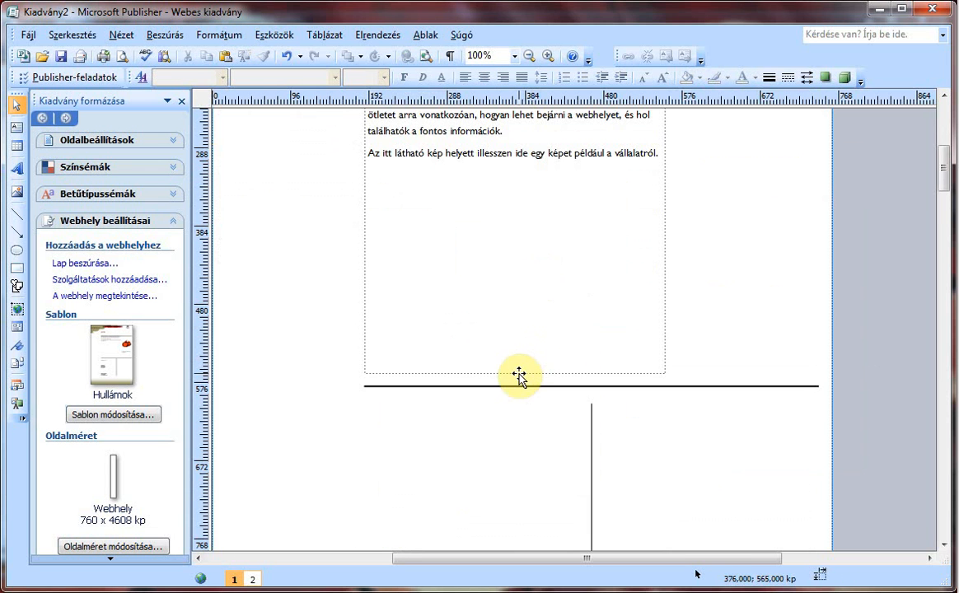
pyautogui.moveTo(518, 373); pyautogui.dragTo(517, 190)
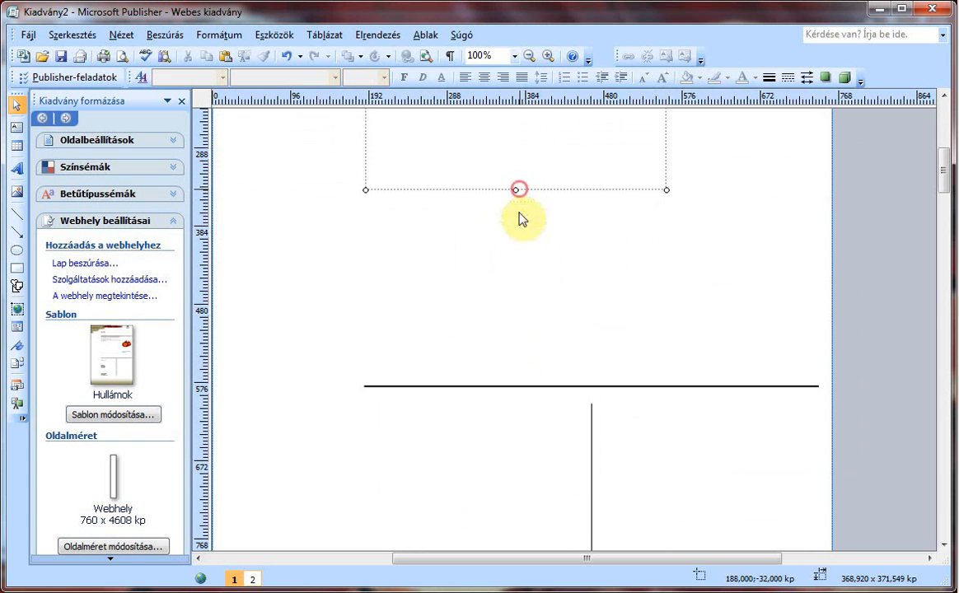
# Step: Delete the vertical divider line and move the lower horizontal line down to about 768 kp on the page
pyautogui.rightClick(591, 429)
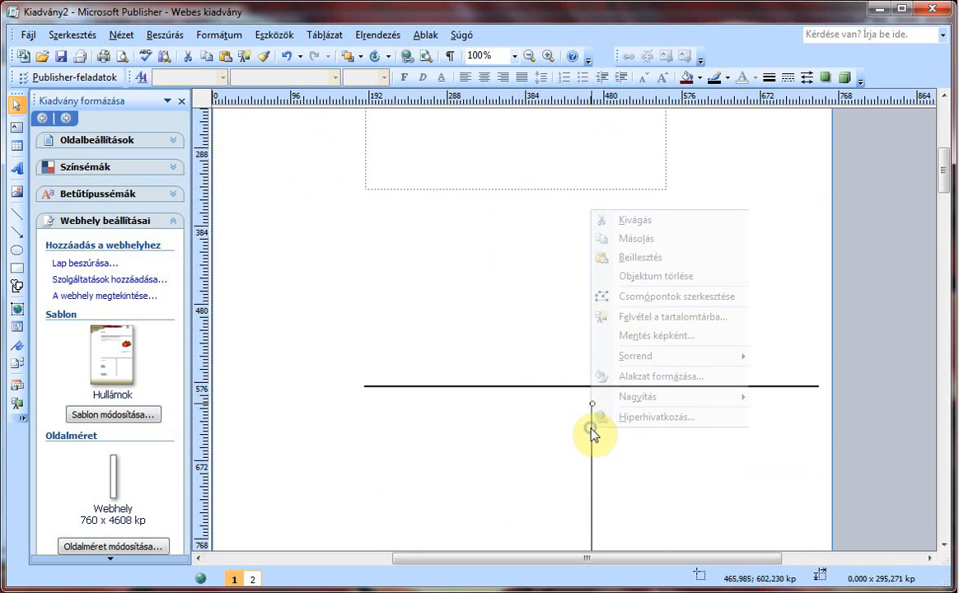
pyautogui.click(644, 273)
pyautogui.moveTo(540, 387); pyautogui.dragTo(535, 537)
# Step: Move the introductory text box to just below the Kezdőlap heading line and shorten it to end just under its text
pyautogui.scroll(5, 536, 493)
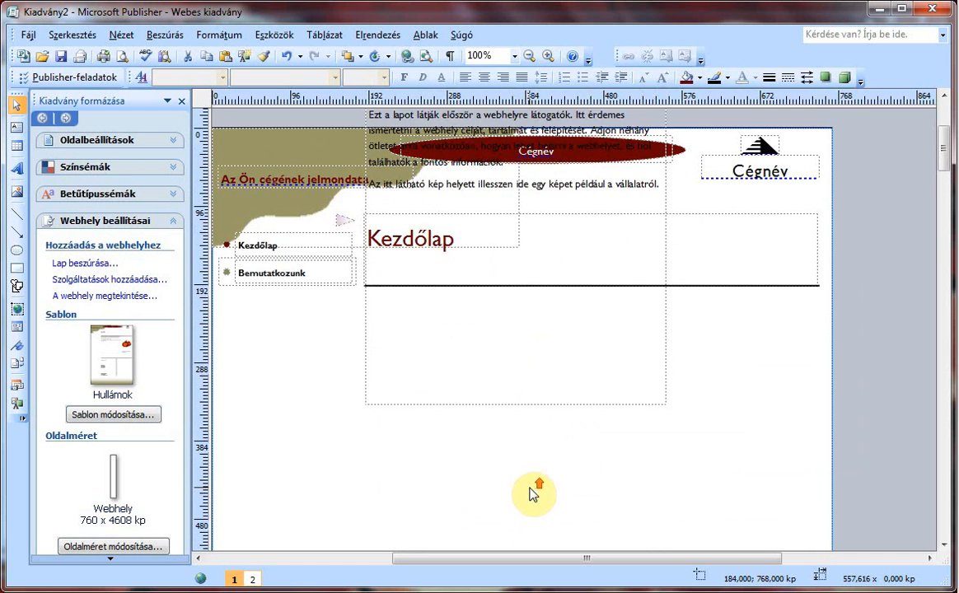
pyautogui.click(490, 177)
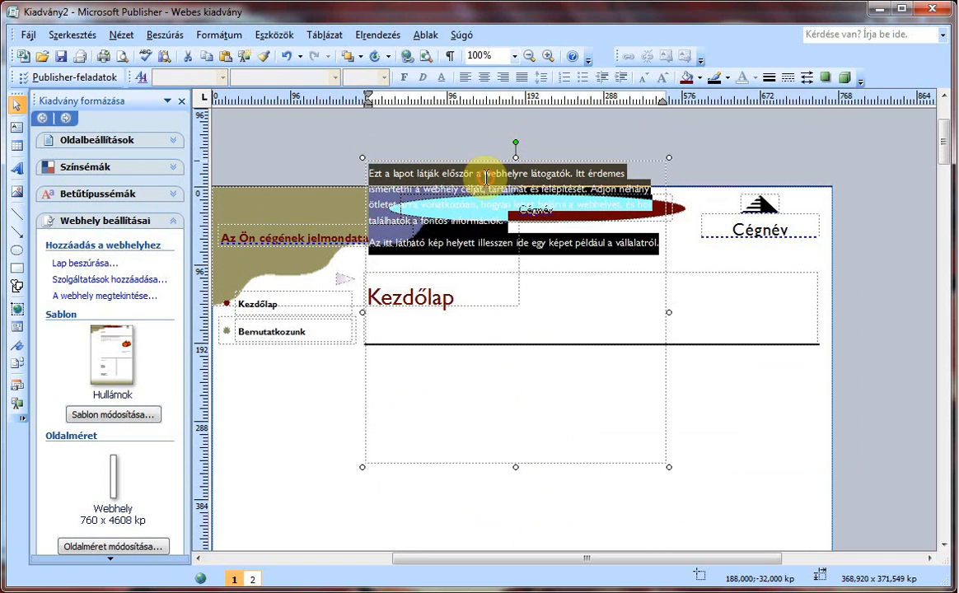
pyautogui.moveTo(493, 164); pyautogui.dragTo(491, 352)
pyautogui.scroll(-3, 507, 456)
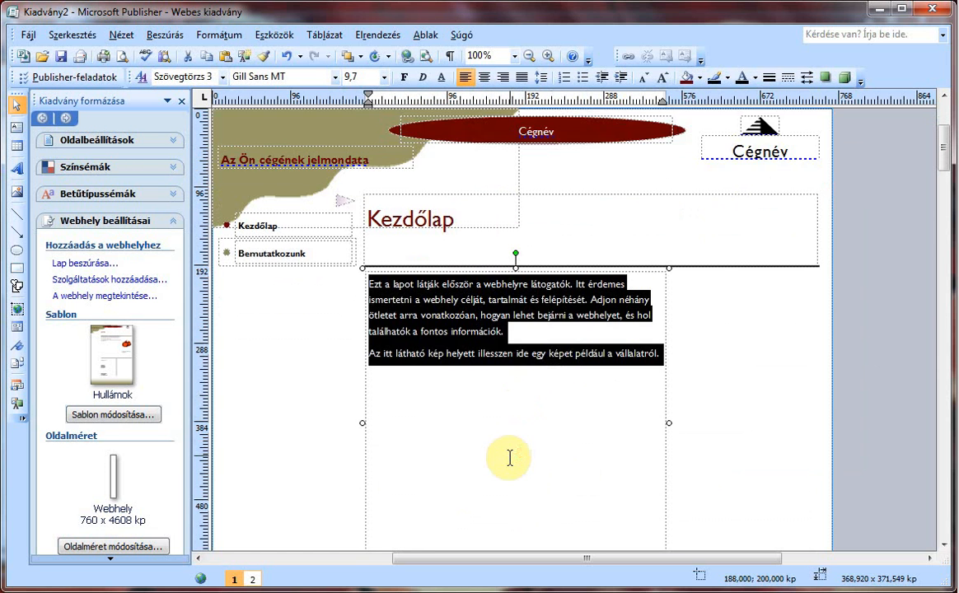
pyautogui.moveTo(516, 518); pyautogui.dragTo(500, 326)
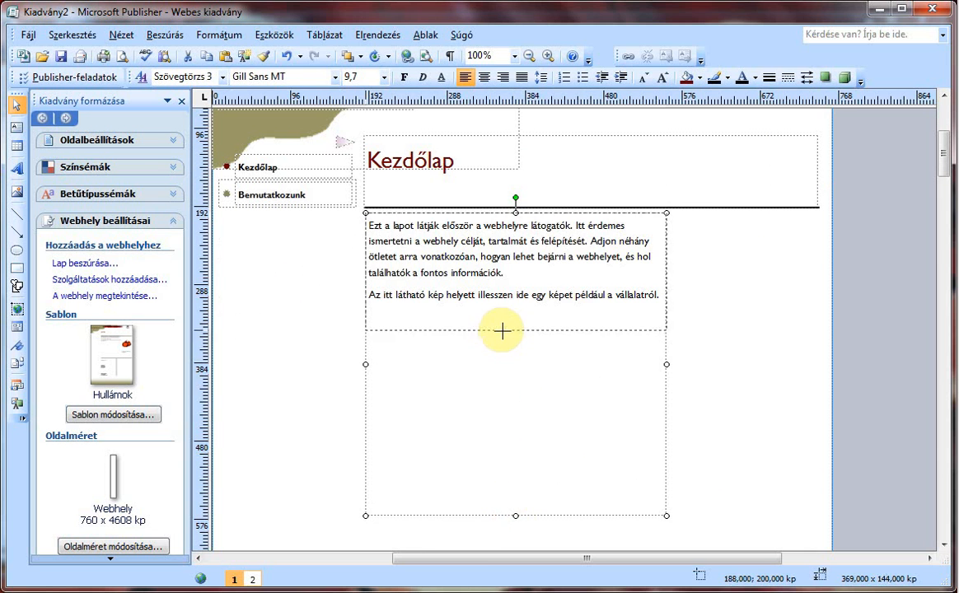
pyautogui.click(448, 406)
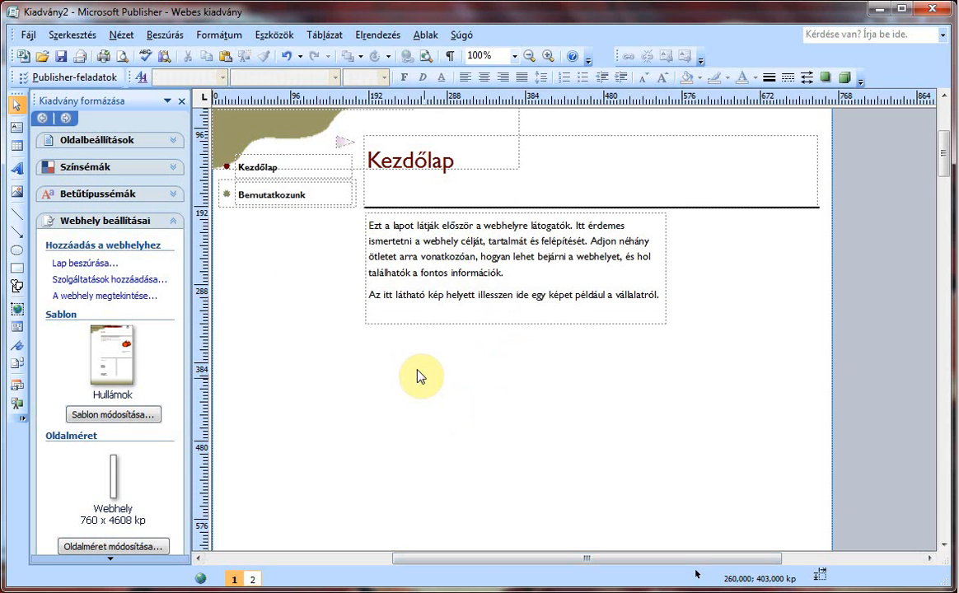
# Step: Insert an HTML code fragment on the home page, opening its code editor
pyautogui.click(176, 37)
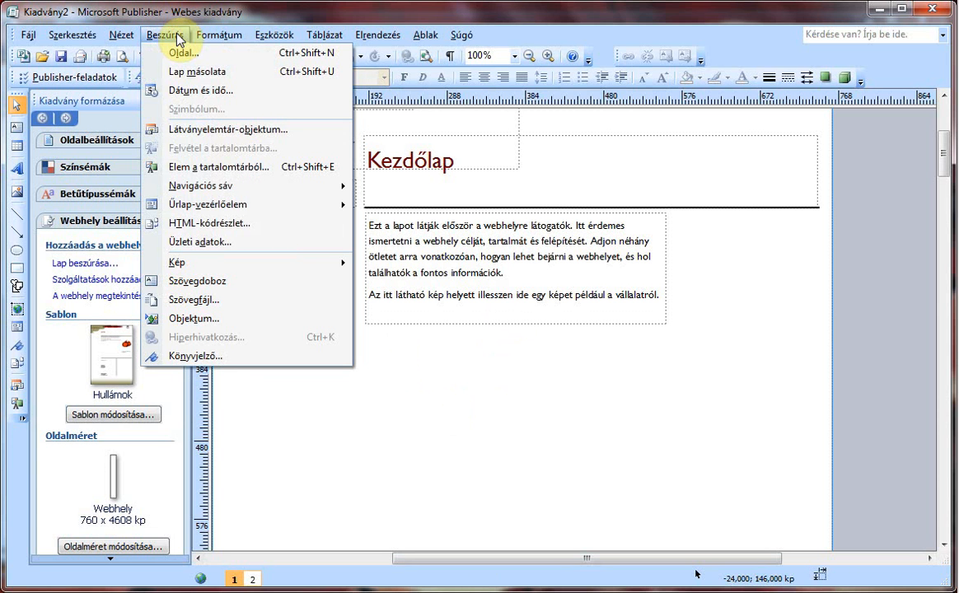
pyautogui.click(216, 225)
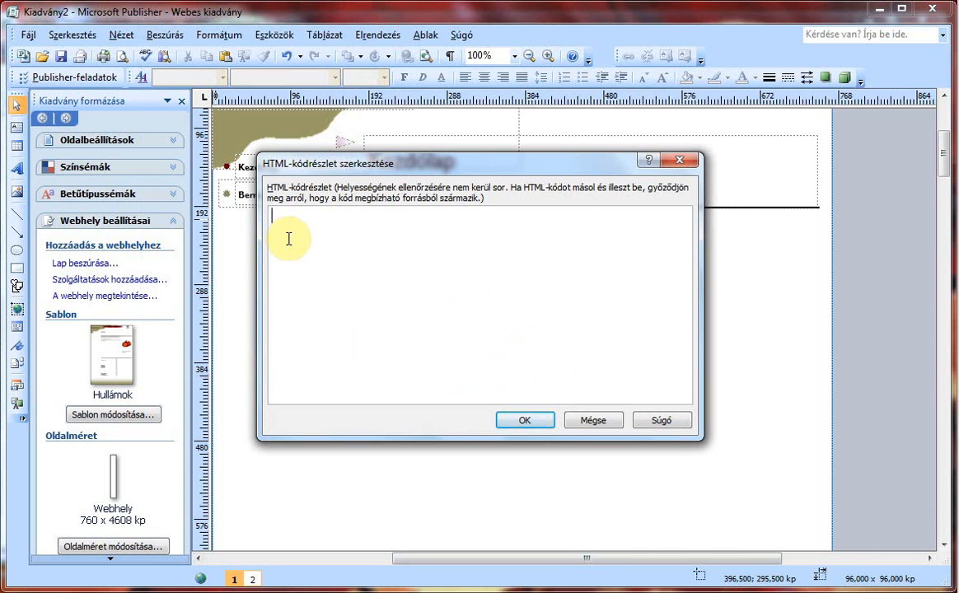
# Step: Switch to Internet Explorer and copy the embed code of the YouTube video "Vicces macskák és kutyák"
pyautogui.hotkey('alt', 'Tab')
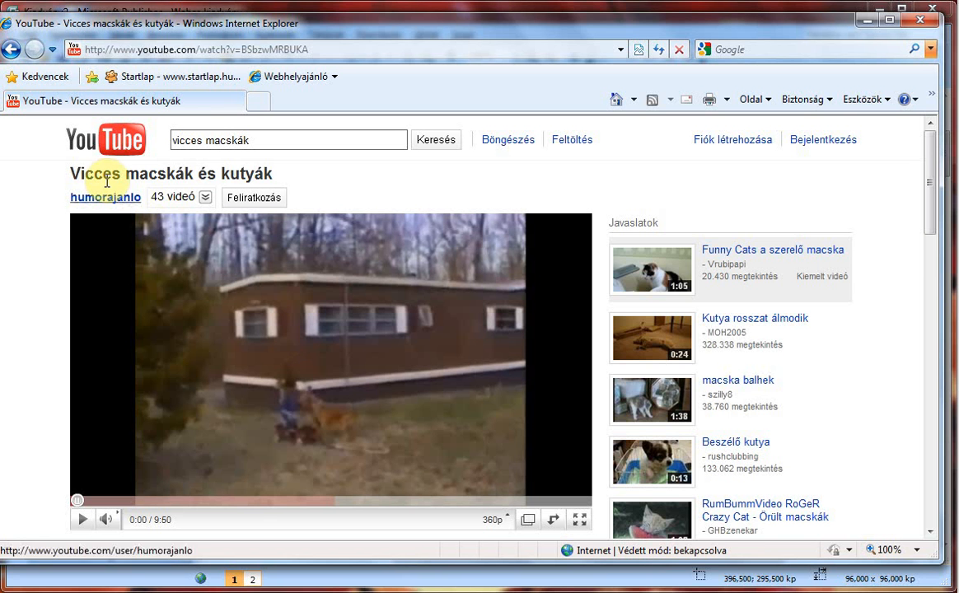
pyautogui.scroll(-3, 303, 321)
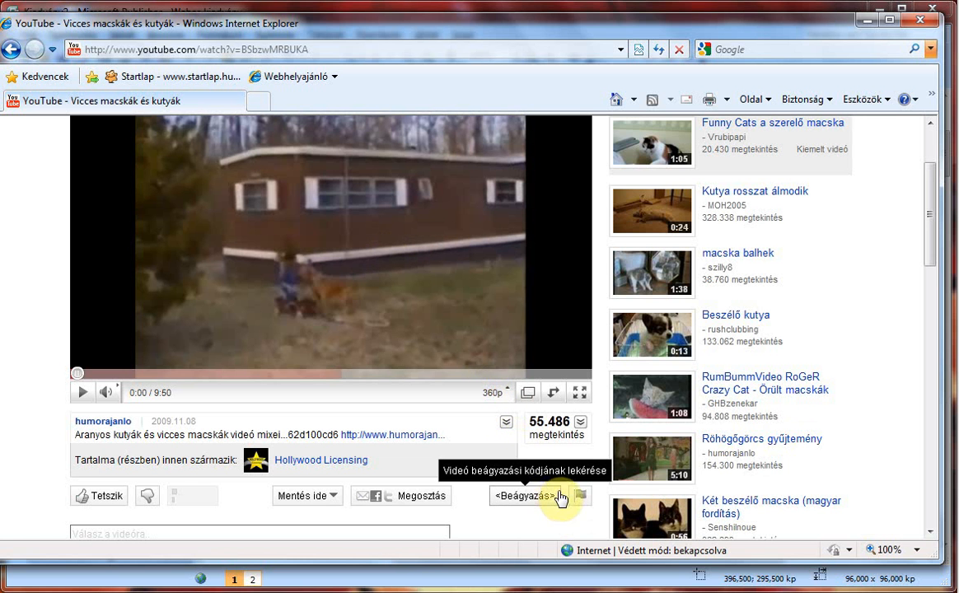
pyautogui.click(540, 497)
pyautogui.scroll(-5, 437, 486)
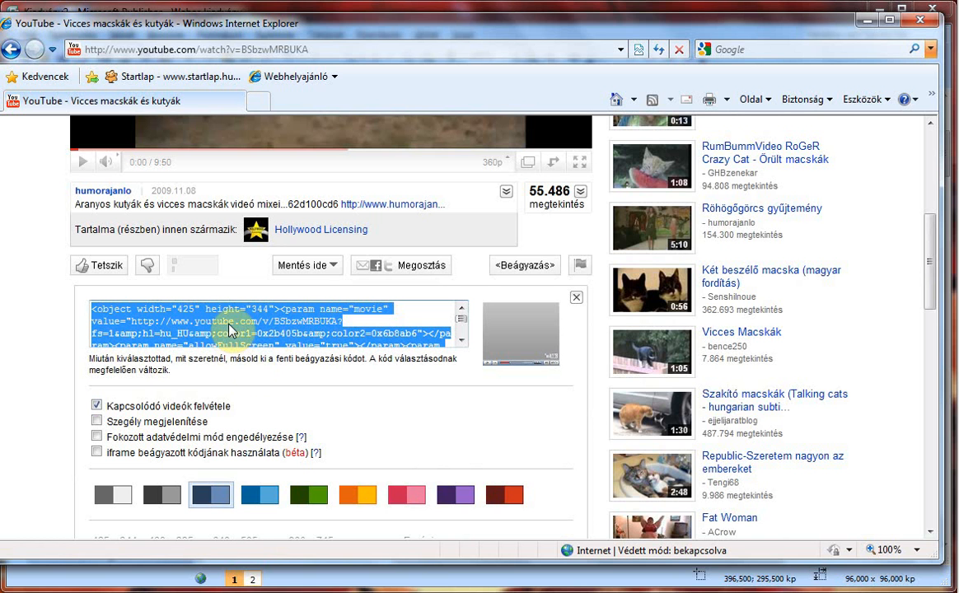
pyautogui.rightClick(231, 329)
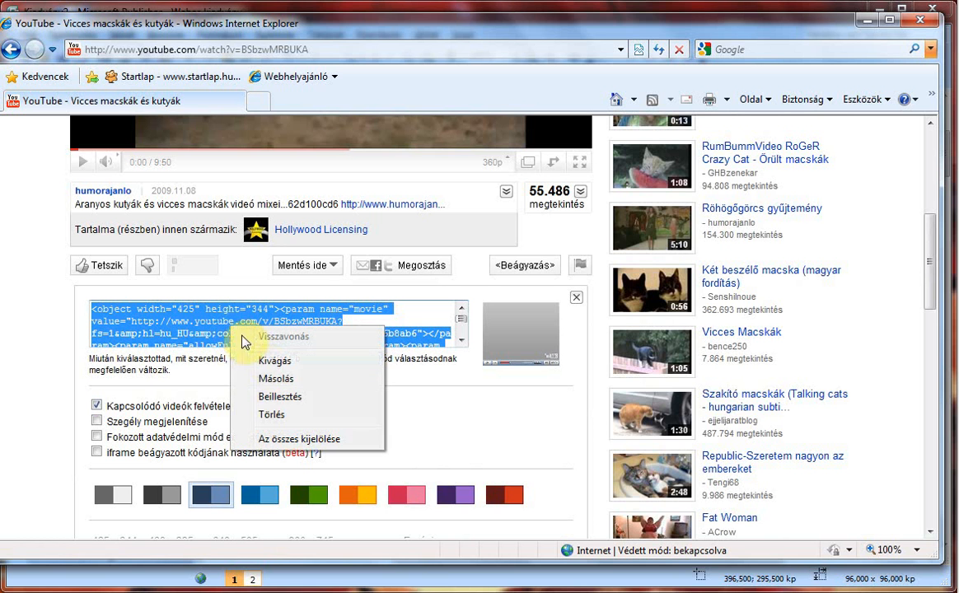
pyautogui.click(277, 376)
# Step: Back in Publisher, paste the embed code into the HTML fragment and place it below the introductory text box at about 188; 348 kp
pyautogui.hotkey('alt', 'Tab')
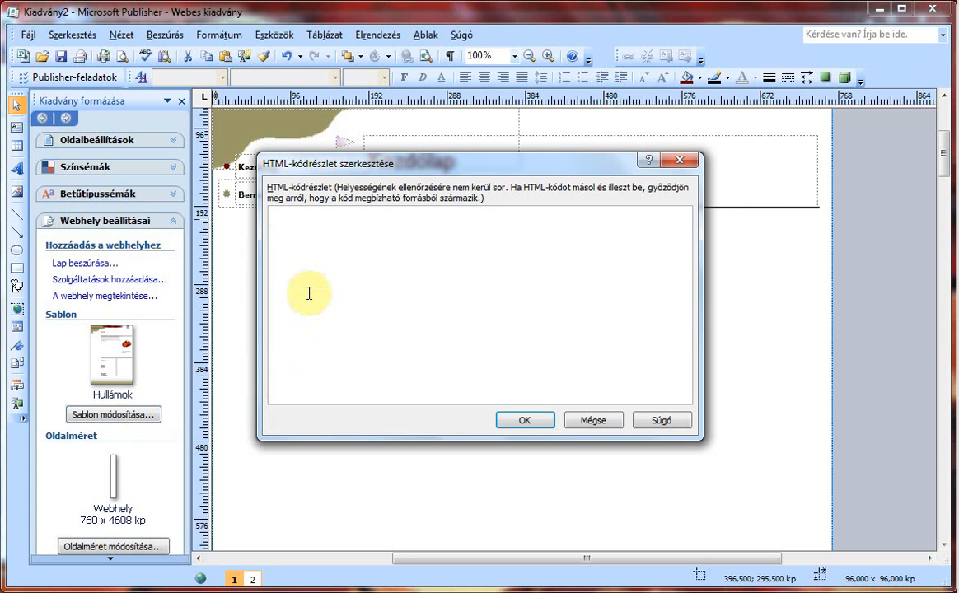
pyautogui.rightClick(310, 253)
pyautogui.click(358, 324)
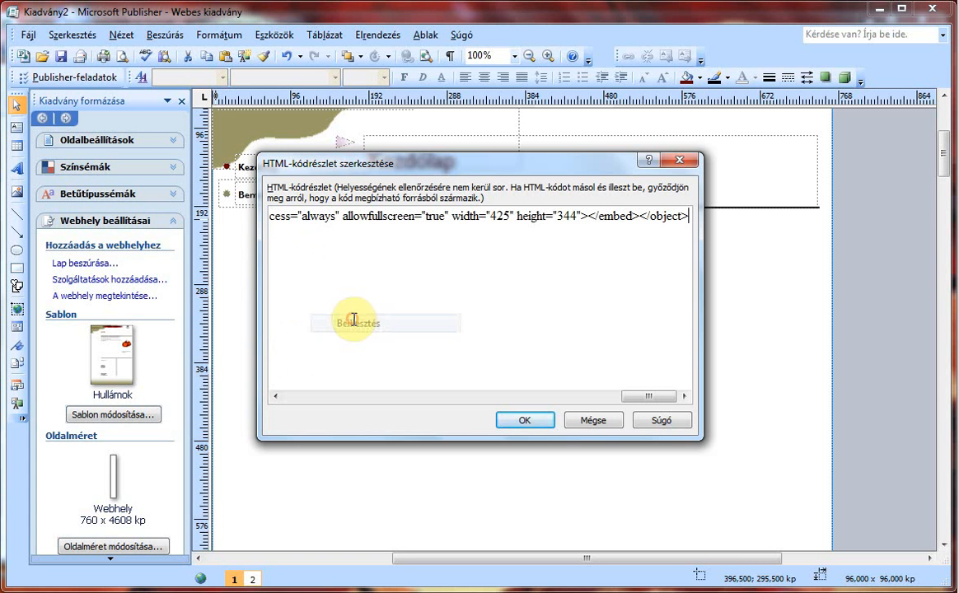
pyautogui.click(527, 421)
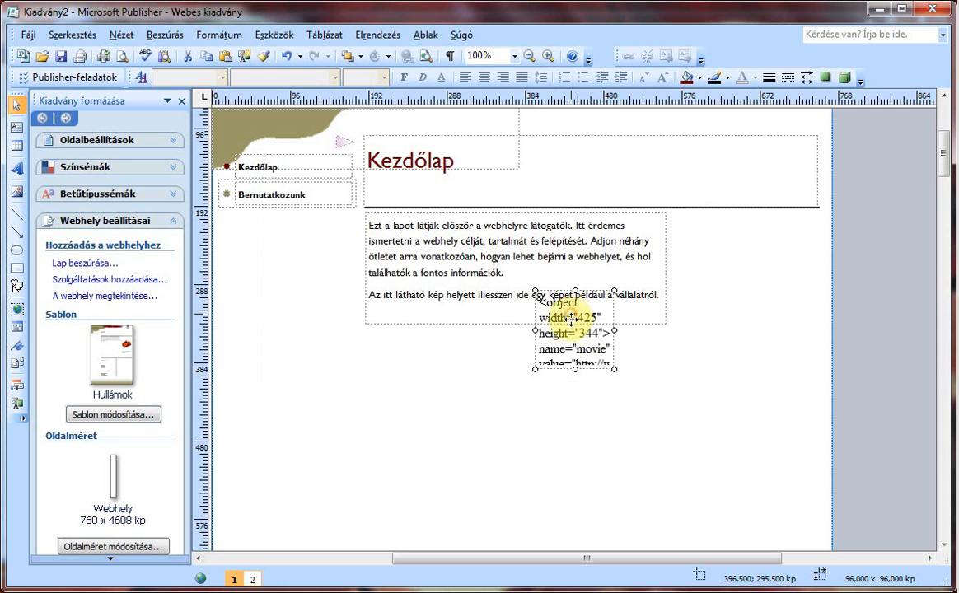
pyautogui.moveTo(572, 320); pyautogui.dragTo(400, 356)
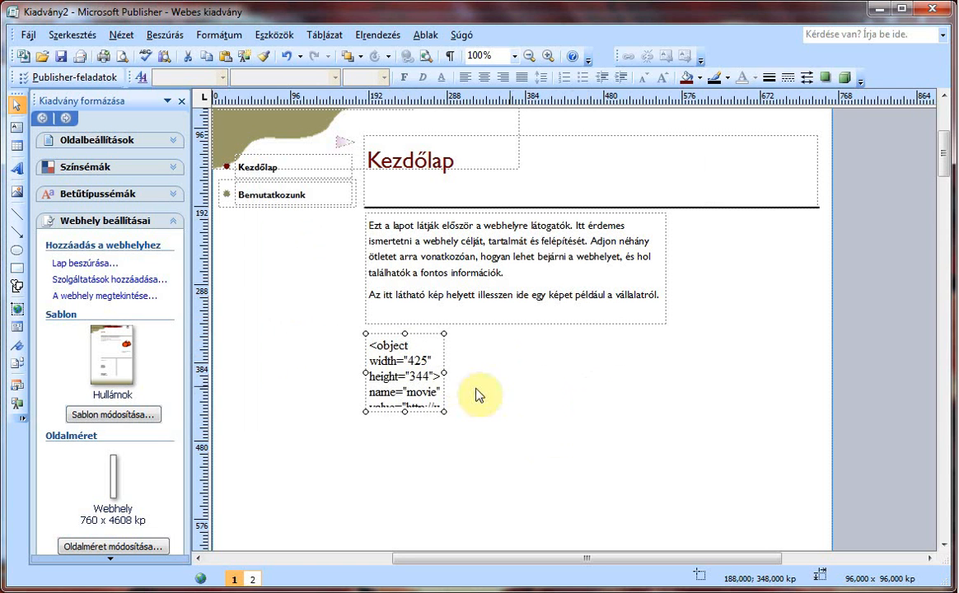
# Step: Preview the website in the browser, examine the embedded video on the home page, and return to the publication
pyautogui.scroll(3, 445, 363)
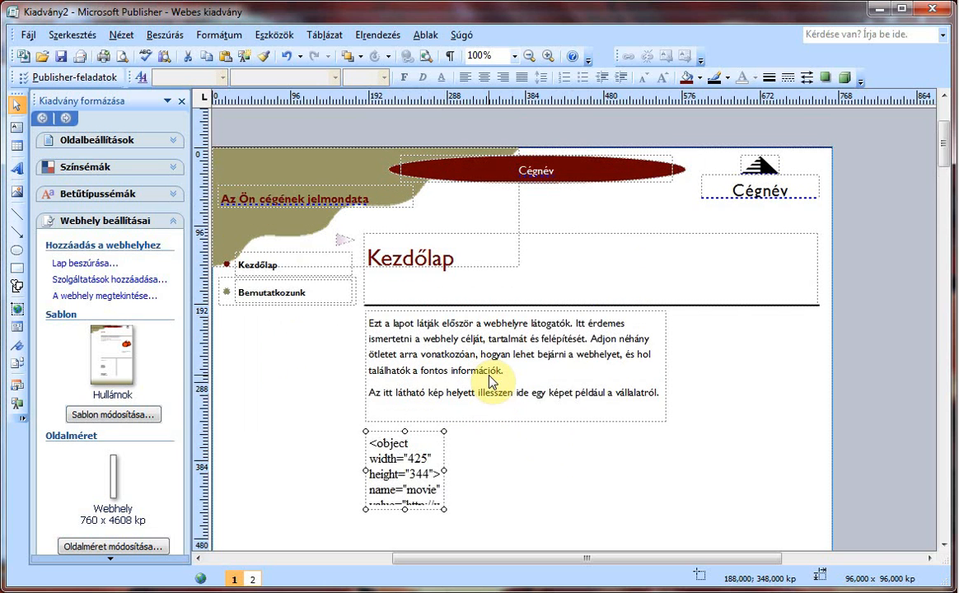
pyautogui.scroll(1, 492, 380)
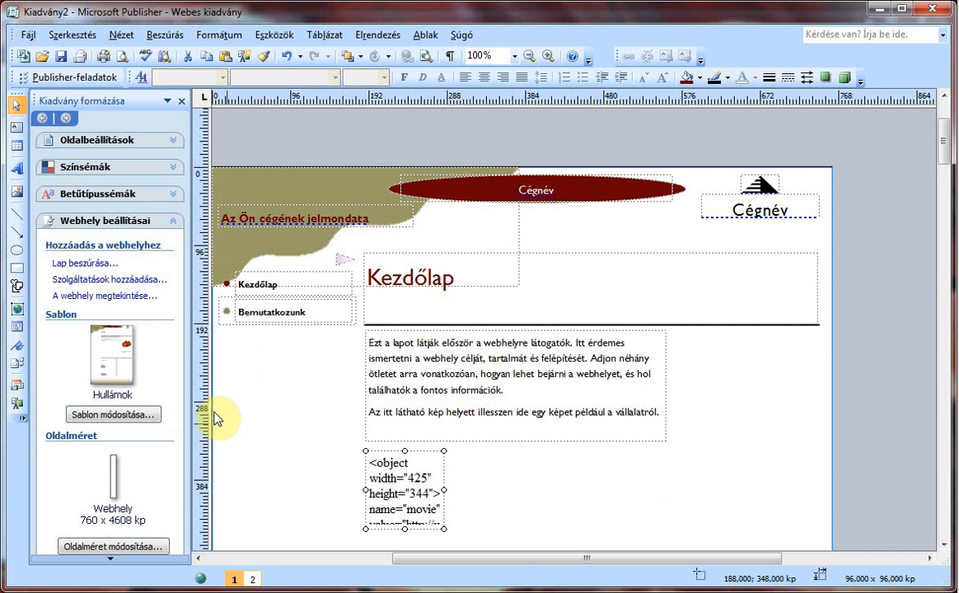
pyautogui.click(92, 298)
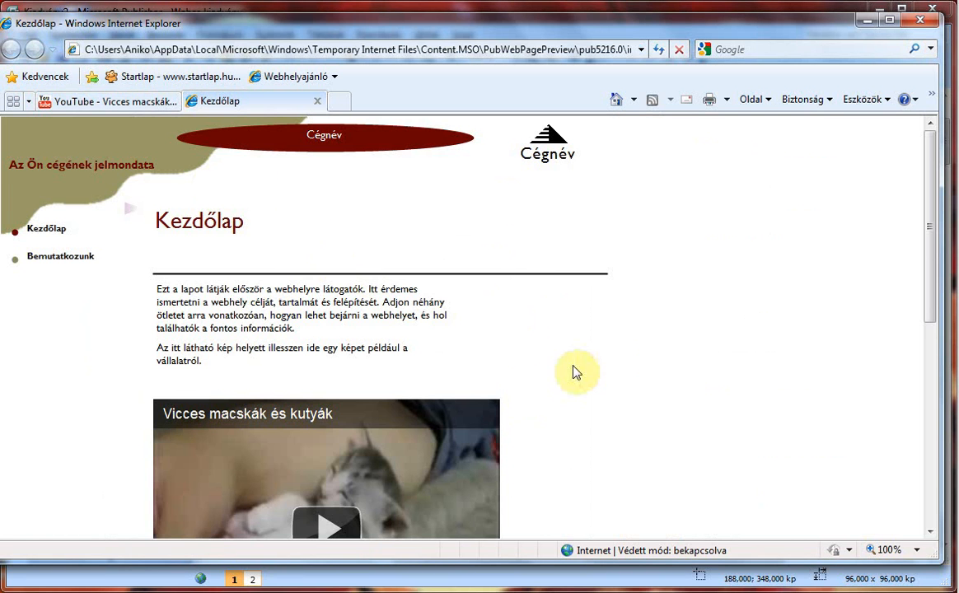
pyautogui.scroll(-3, 611, 358)
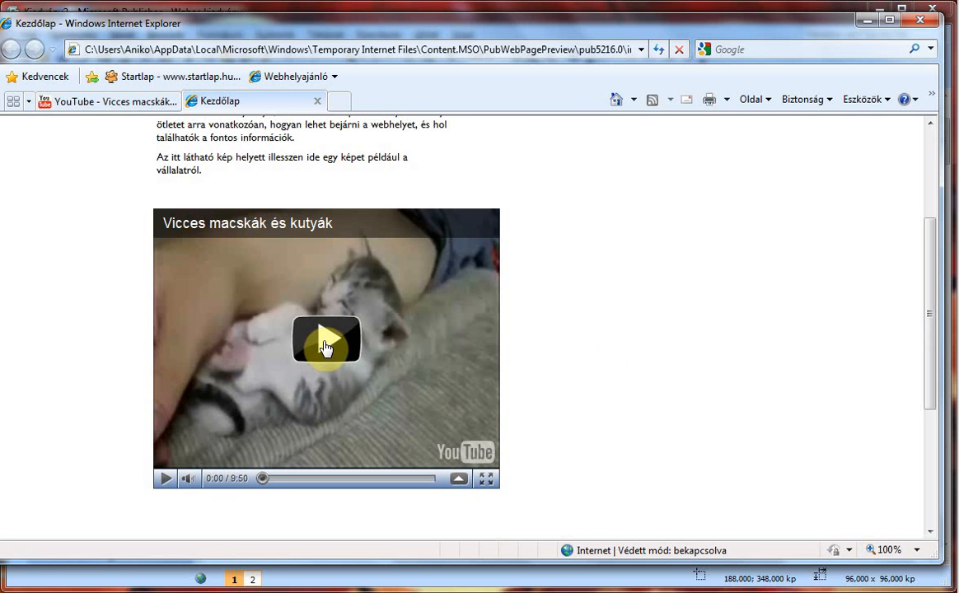
pyautogui.scroll(3, 324, 346)
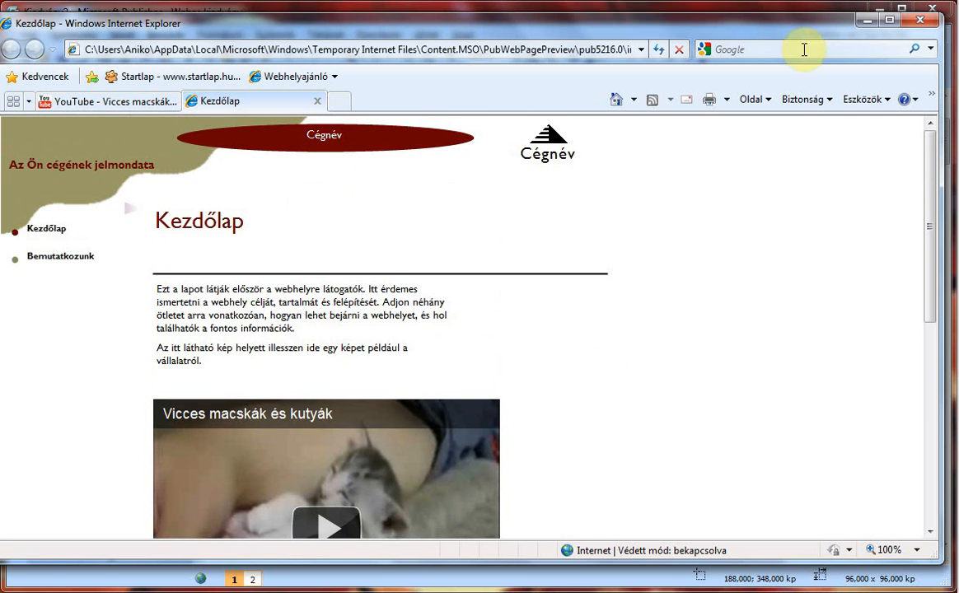
pyautogui.click(867, 19)
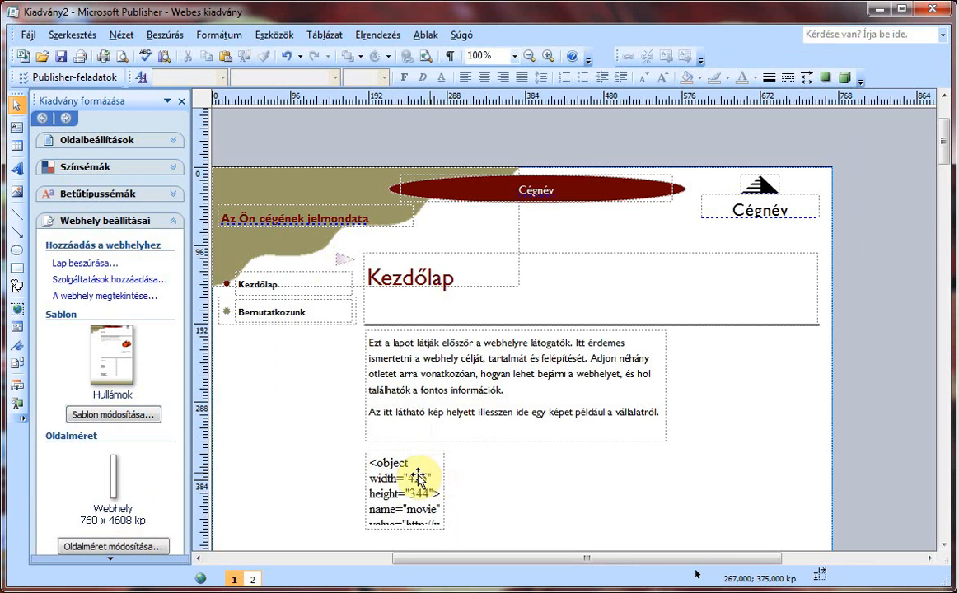
pyautogui.click(247, 126)
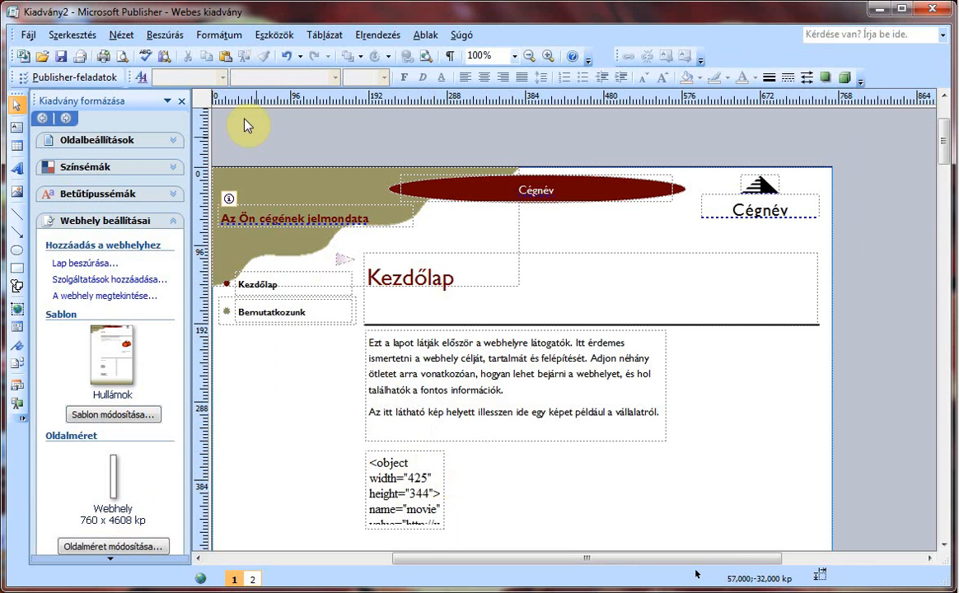
pyautogui.click(165, 35)
pyautogui.click(213, 223)
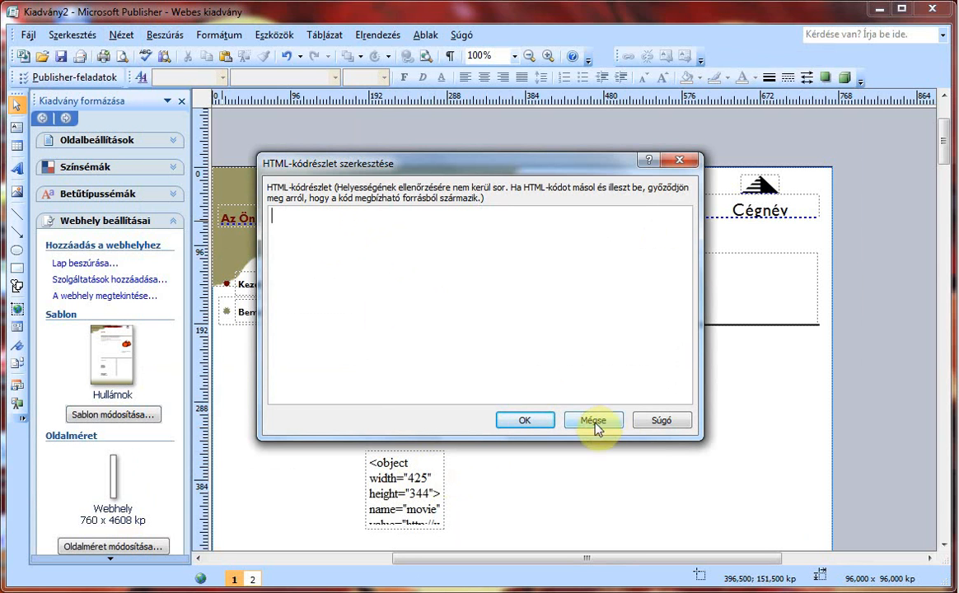
pyautogui.click(681, 163)
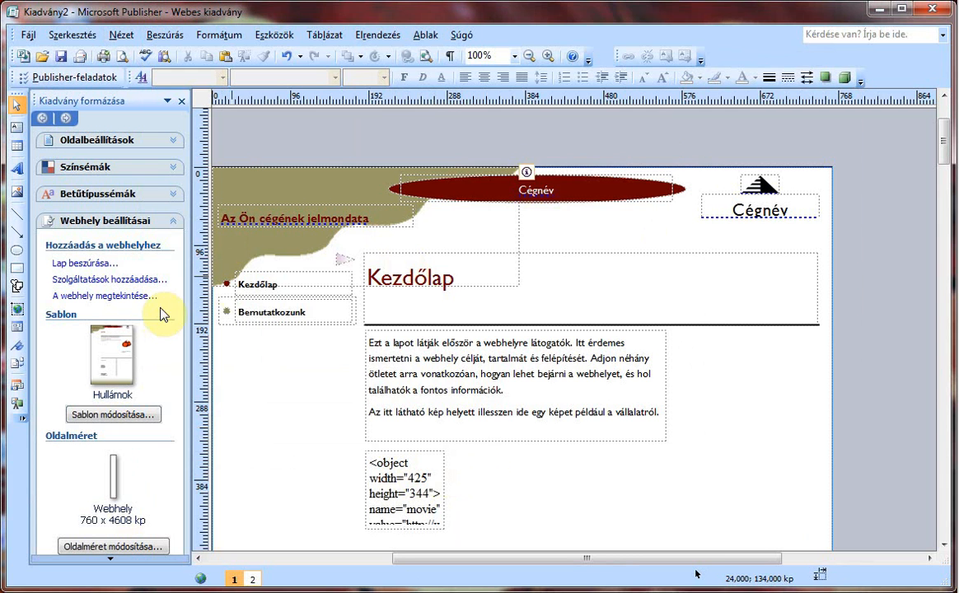